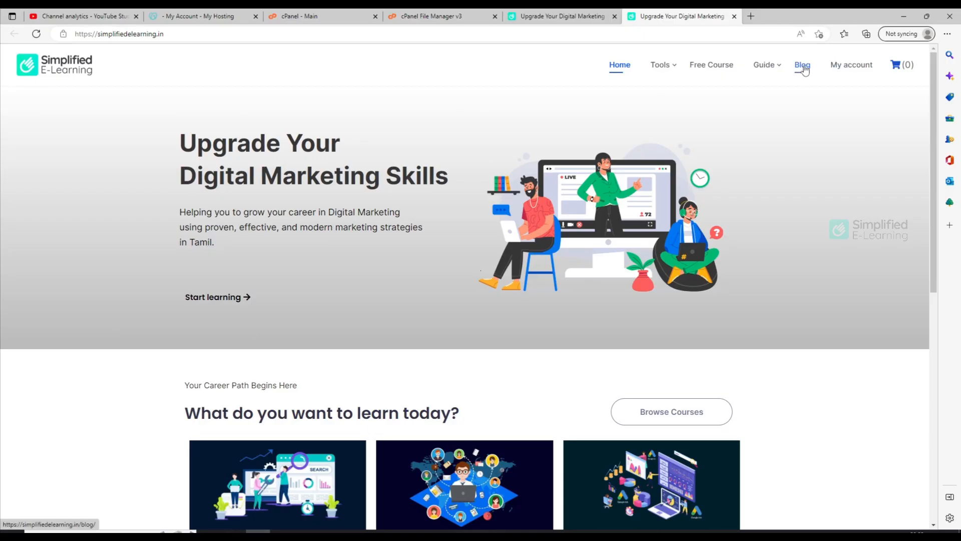
Open the Simplified E-Learning site's blog and copy its web address
{"action": "left_click", "coordinate": [803, 65]}
{"action": "left_click", "coordinate": [176, 34]}
{"action": "left_click_drag", "start_coordinate": [175, 34], "coordinate": [75, 36]}
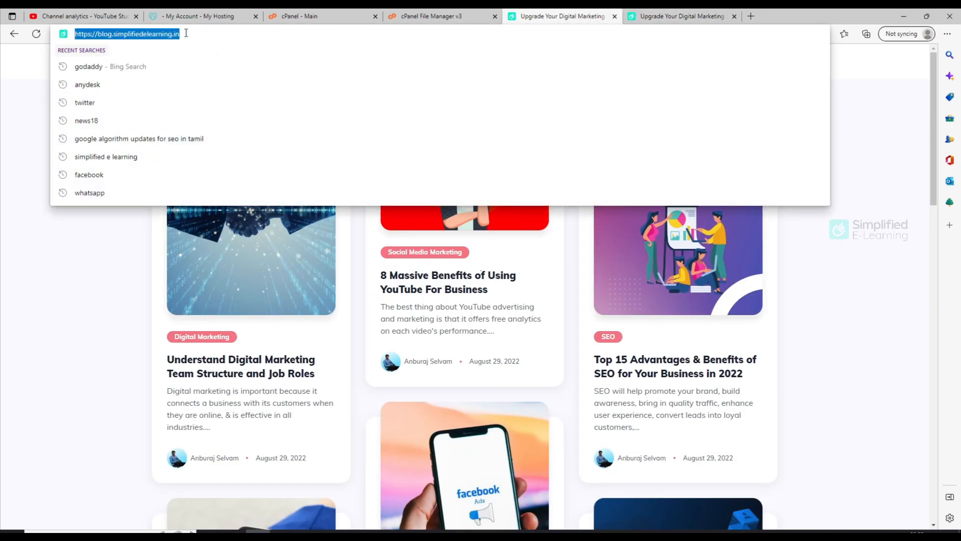
{"action": "left_click", "coordinate": [55, 262]}
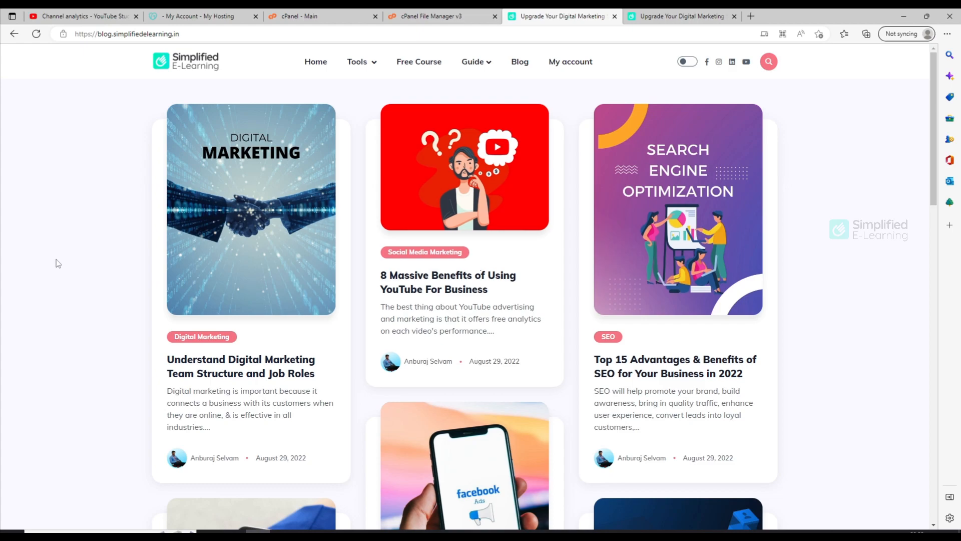
{"action": "left_click", "coordinate": [196, 34]}
{"action": "key", "text": "ctrl+c"}
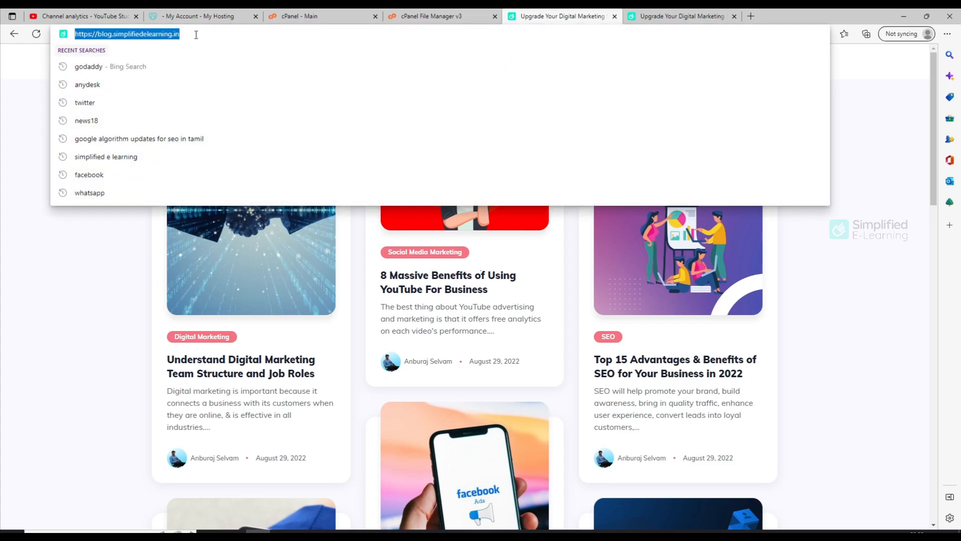
{"action": "left_click", "coordinate": [557, 317]}
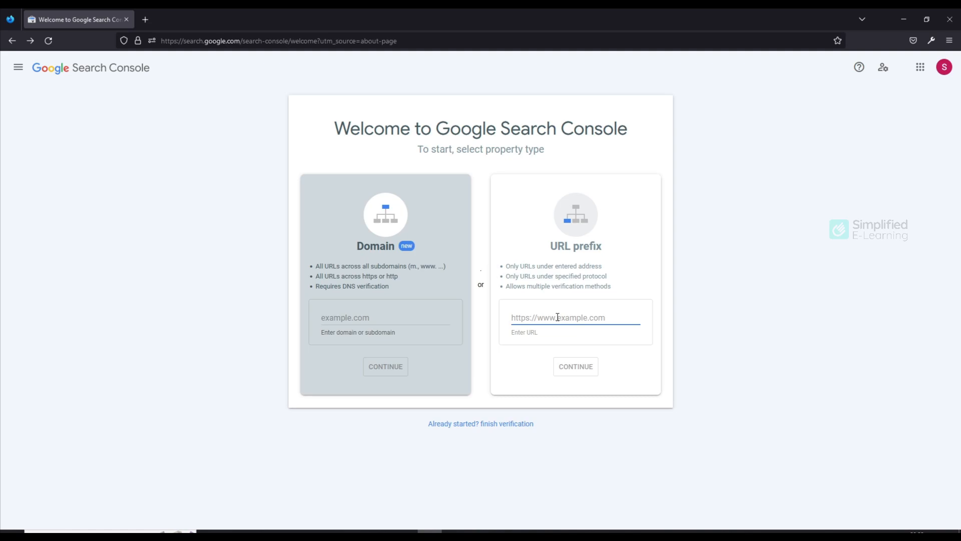
{"action": "key", "text": "ctrl+v"}
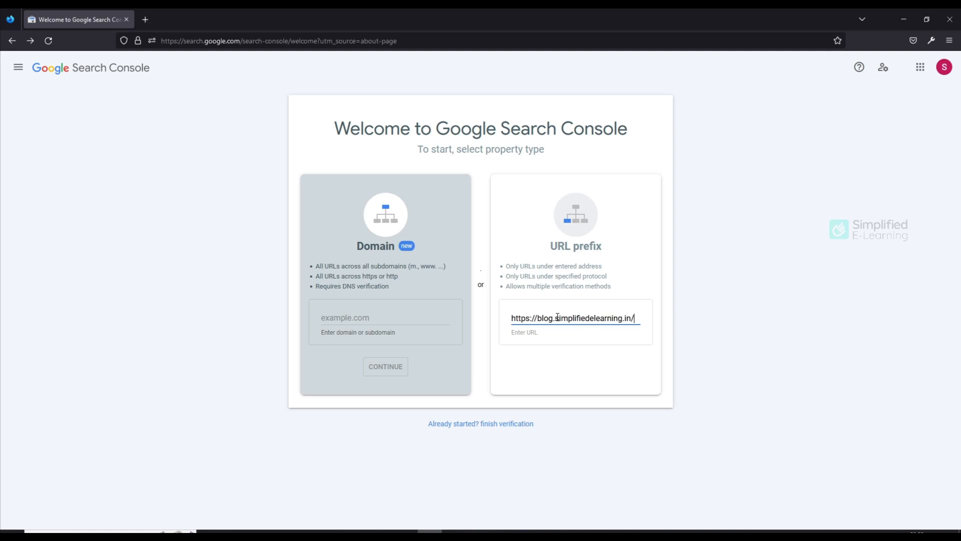
{"action": "left_click", "coordinate": [581, 367]}
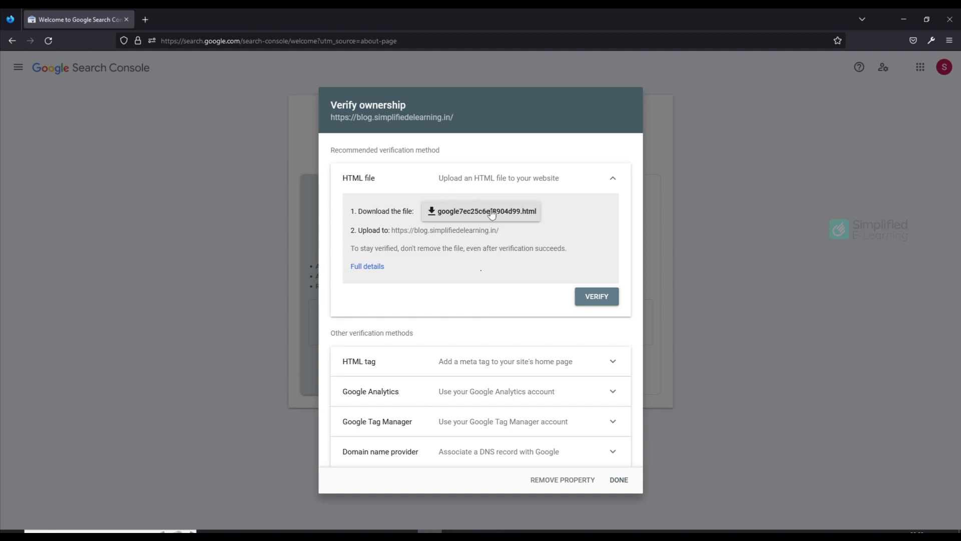
{"action": "left_click", "coordinate": [443, 214]}
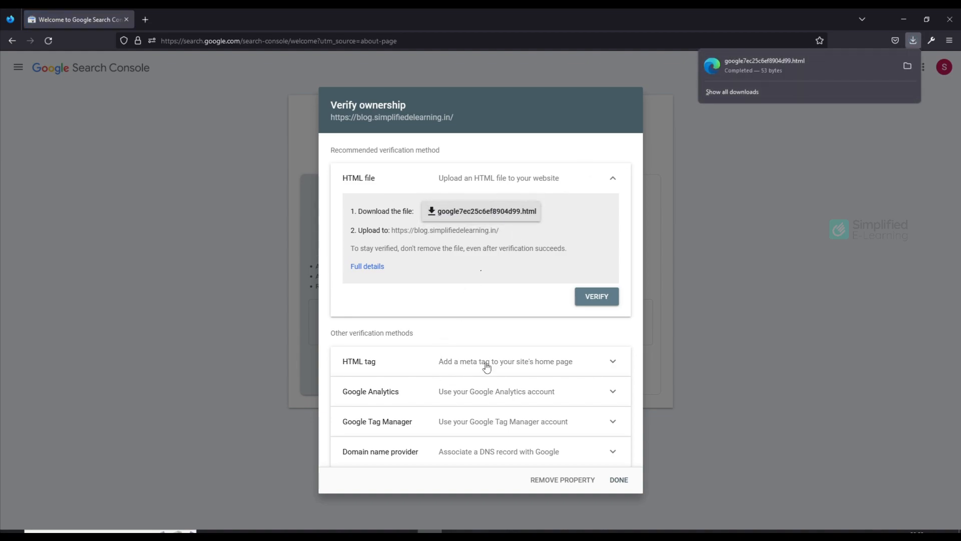
Review the instructions for the HTML tag, Google Analytics, Google Tag Manager and Domain name provider verification methods
{"action": "left_click", "coordinate": [607, 360]}
{"action": "scroll", "coordinate": [481, 325], "scroll_direction": "down", "scroll_amount": 3}
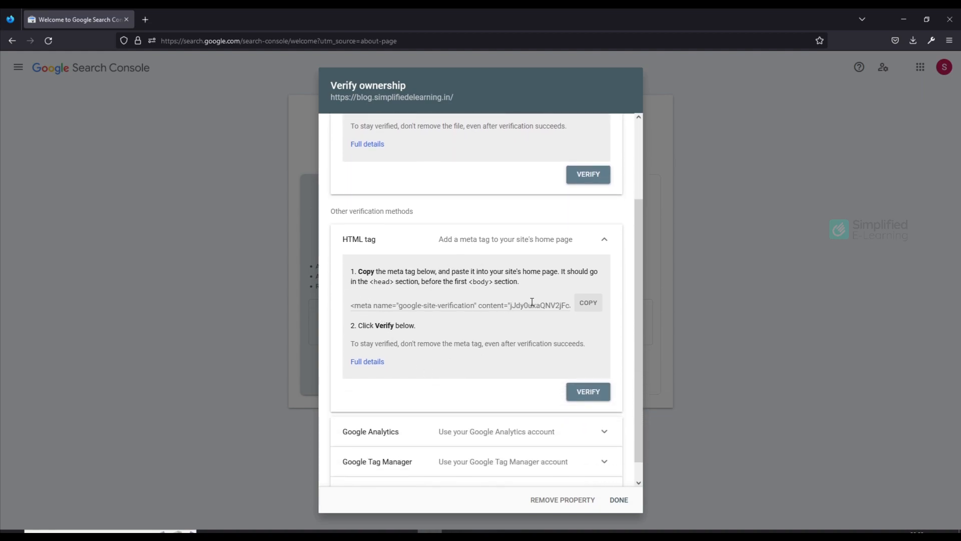
{"action": "left_click", "coordinate": [591, 245]}
{"action": "left_click", "coordinate": [606, 392]}
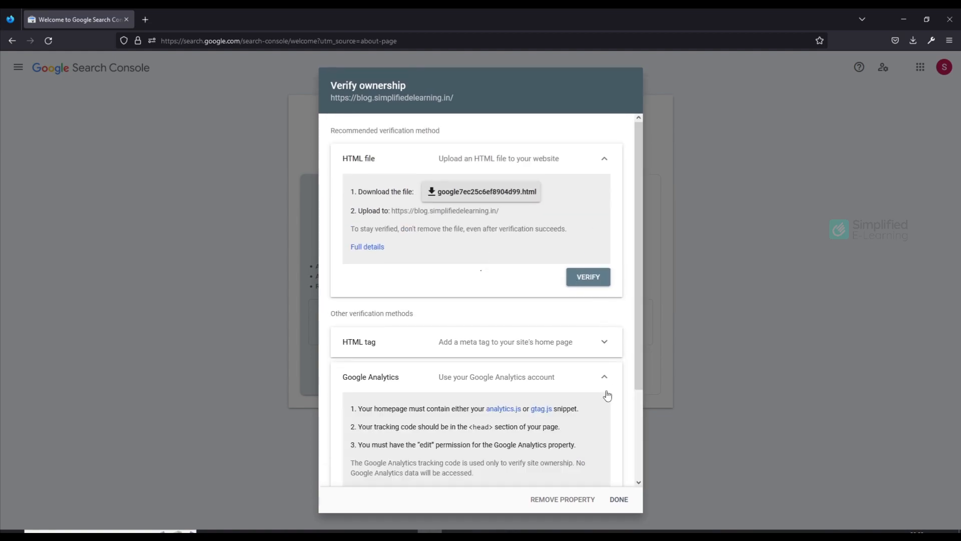
{"action": "scroll", "coordinate": [466, 396], "scroll_direction": "down", "scroll_amount": 2}
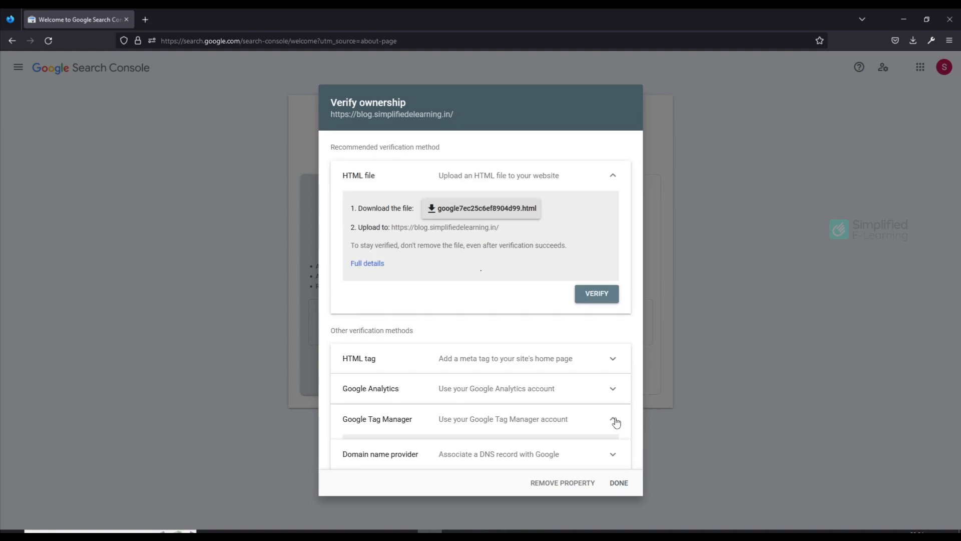
{"action": "left_click", "coordinate": [607, 422]}
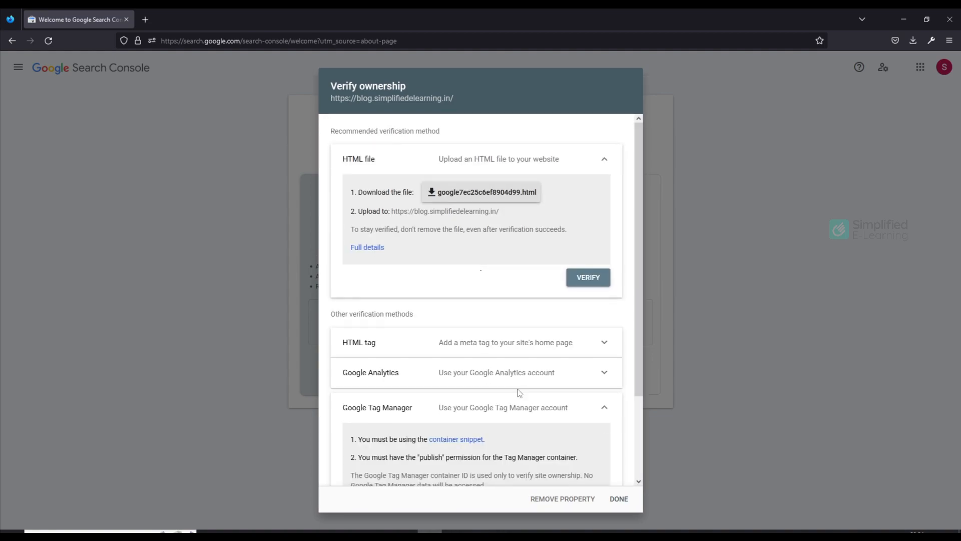
{"action": "scroll", "coordinate": [519, 393], "scroll_direction": "down", "scroll_amount": 2}
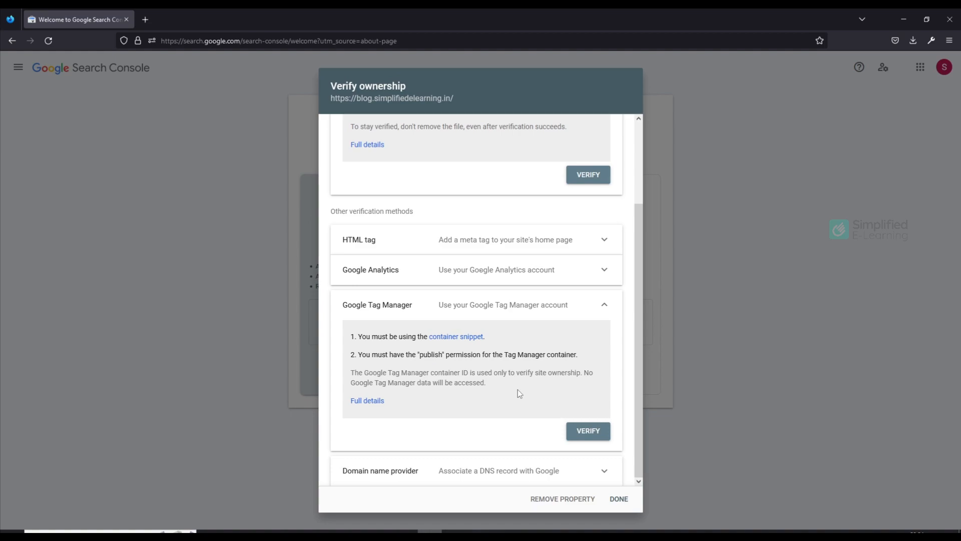
{"action": "left_click", "coordinate": [605, 306]}
{"action": "left_click", "coordinate": [610, 451]}
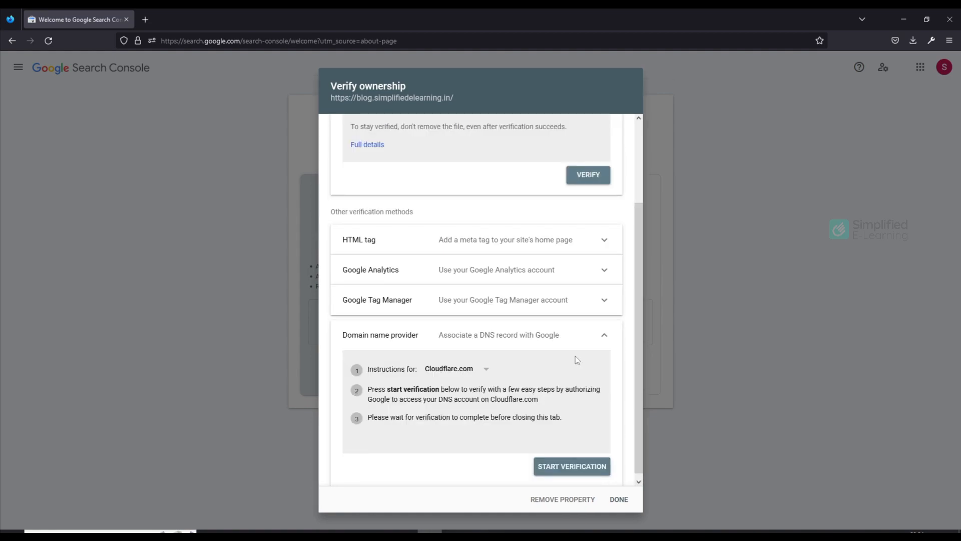
{"action": "scroll", "coordinate": [424, 282], "scroll_direction": "up", "scroll_amount": 3}
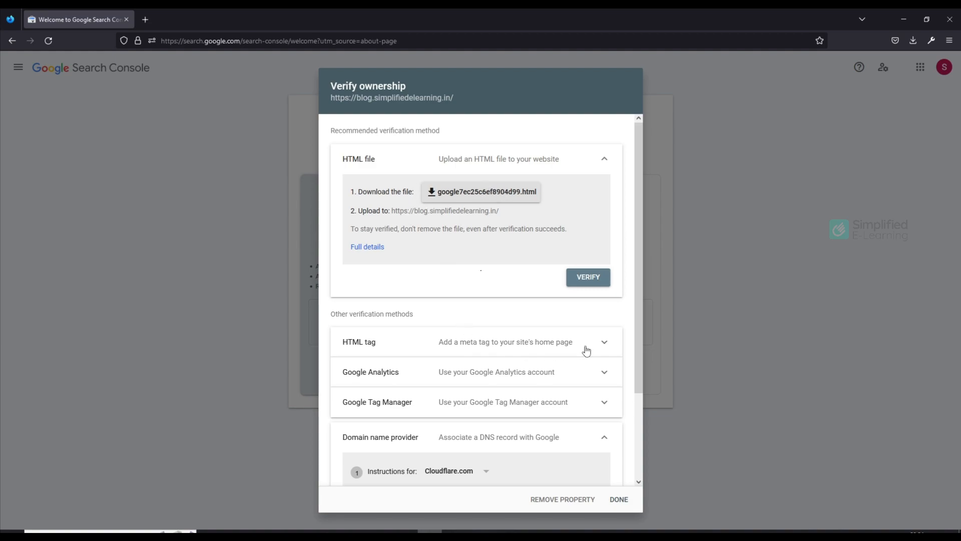
Copy the site-verification meta tag, paste it below the robots meta tag in index.html in Visual Studio Code, and save the file
{"action": "left_click", "coordinate": [604, 342]}
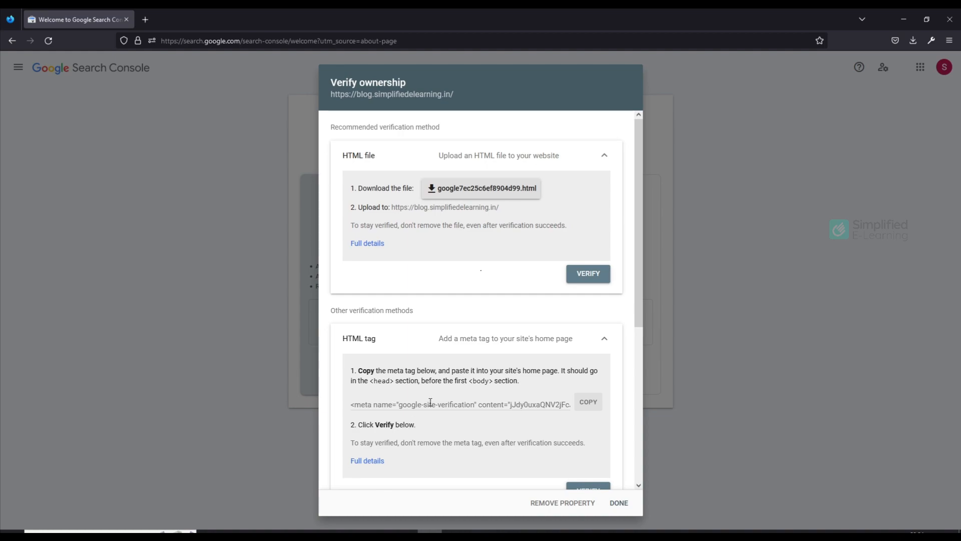
{"action": "left_click", "coordinate": [587, 404]}
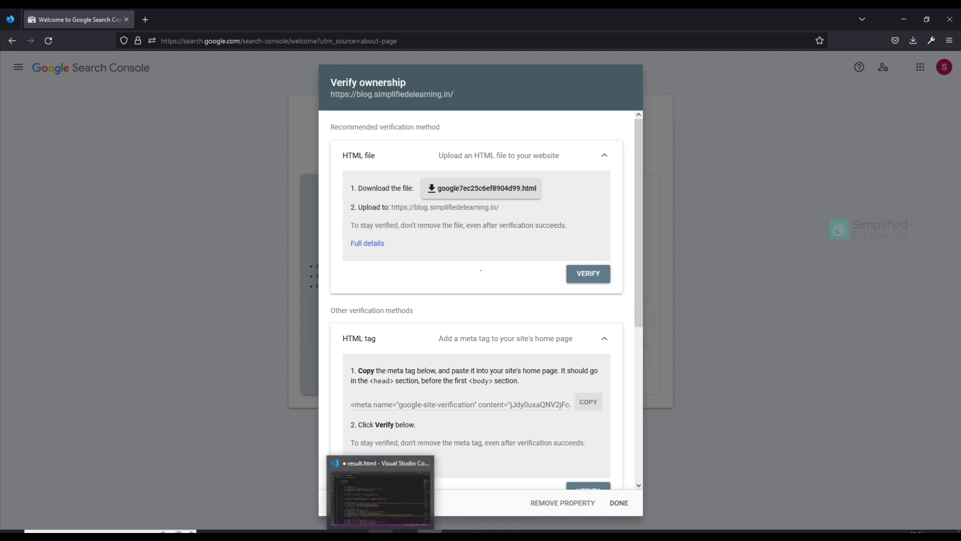
{"action": "left_click", "coordinate": [381, 531]}
{"action": "left_click", "coordinate": [73, 51]}
{"action": "left_click", "coordinate": [242, 234]}
{"action": "scroll", "coordinate": [242, 233], "scroll_direction": "down", "scroll_amount": 2}
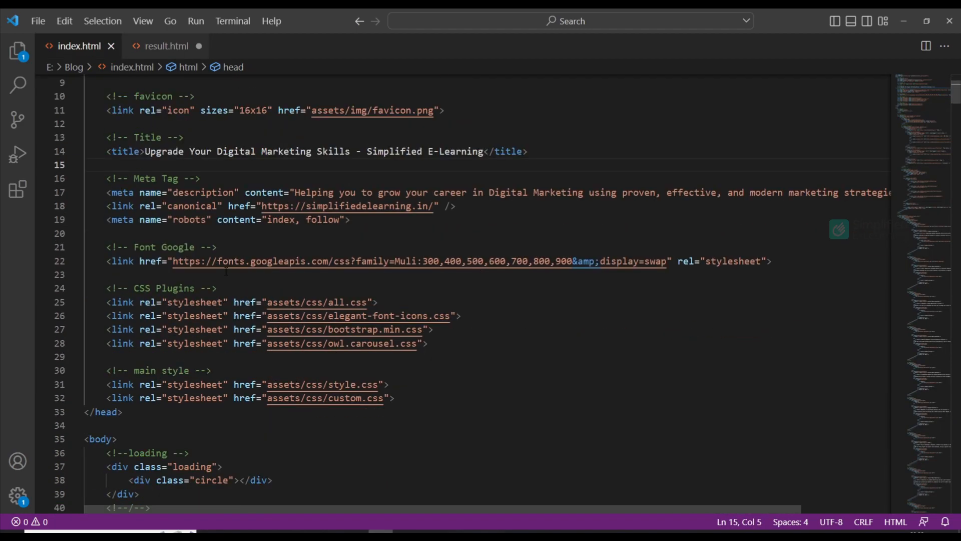
{"action": "left_click", "coordinate": [119, 231]}
{"action": "key", "text": "ctrl+v"}
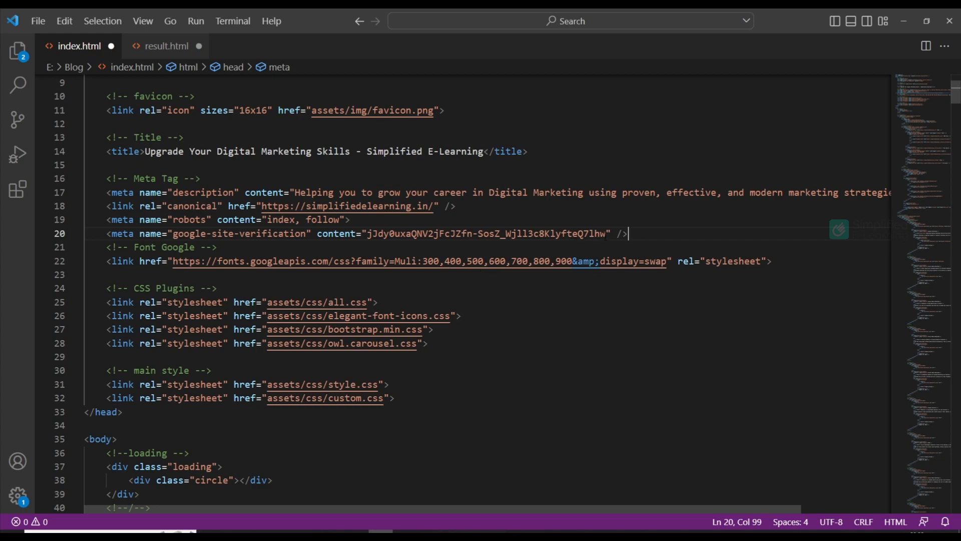
{"action": "key", "text": "ctrl+s"}
In cPanel File Manager, upload the edited index.html and the downloaded Google verification file to the public_html/blog.simplifiedelearning.in folder, replacing the existing index.html
{"action": "left_click", "coordinate": [258, 528]}
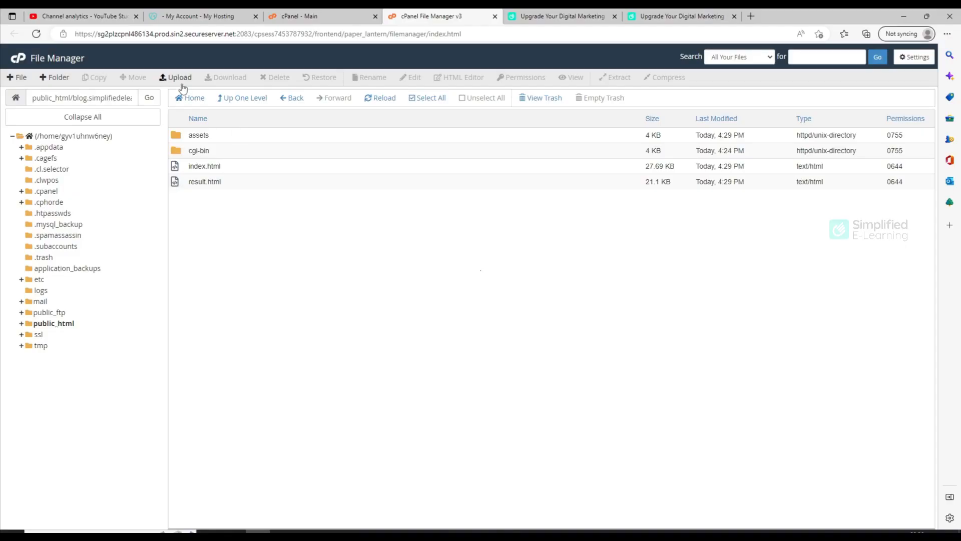
{"action": "left_click", "coordinate": [182, 79]}
{"action": "left_click", "coordinate": [468, 219]}
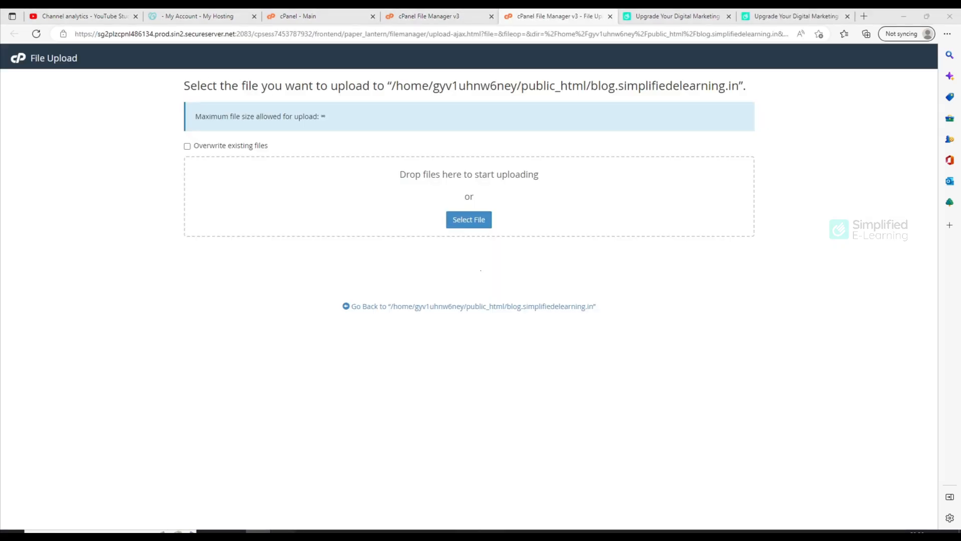
{"action": "left_click_drag", "start_coordinate": [462, 114], "coordinate": [706, 176]}
{"action": "left_click_drag", "start_coordinate": [575, 257], "coordinate": [460, 200]}
{"action": "left_click", "coordinate": [556, 349]}
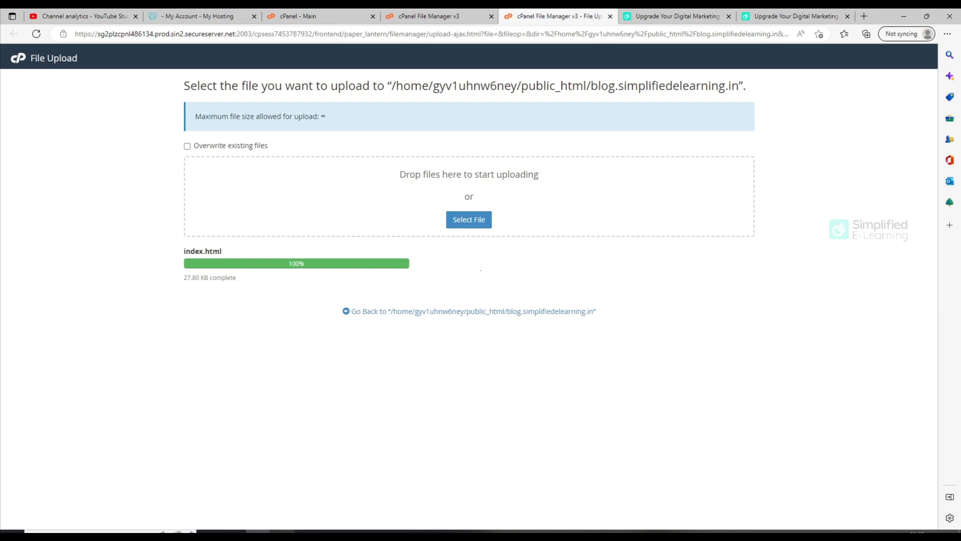
{"action": "left_click", "coordinate": [282, 532]}
{"action": "left_click_drag", "start_coordinate": [599, 479], "coordinate": [458, 200]}
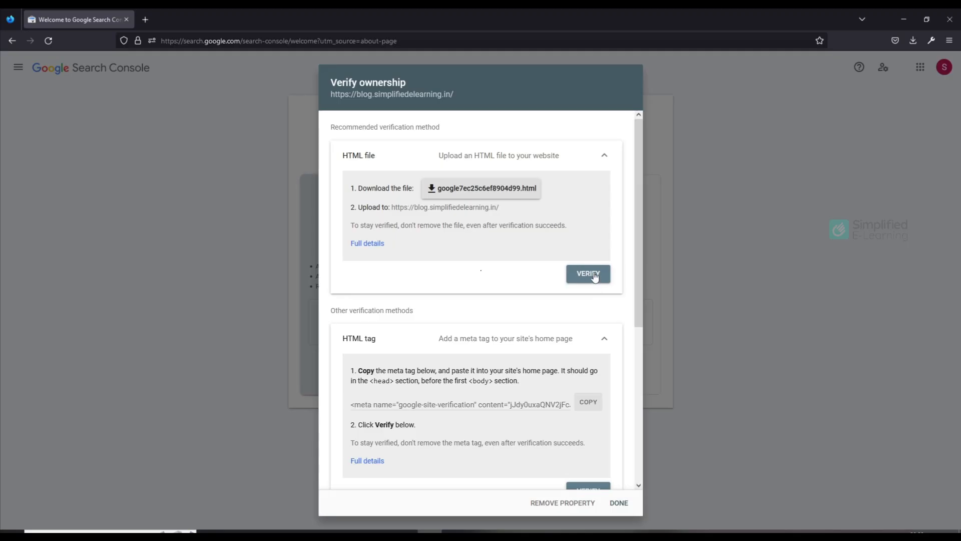
Verify ownership in Google Search Console with the HTML file method and open the property's overview, dismissing the introductory messages
{"action": "left_click", "coordinate": [592, 275]}
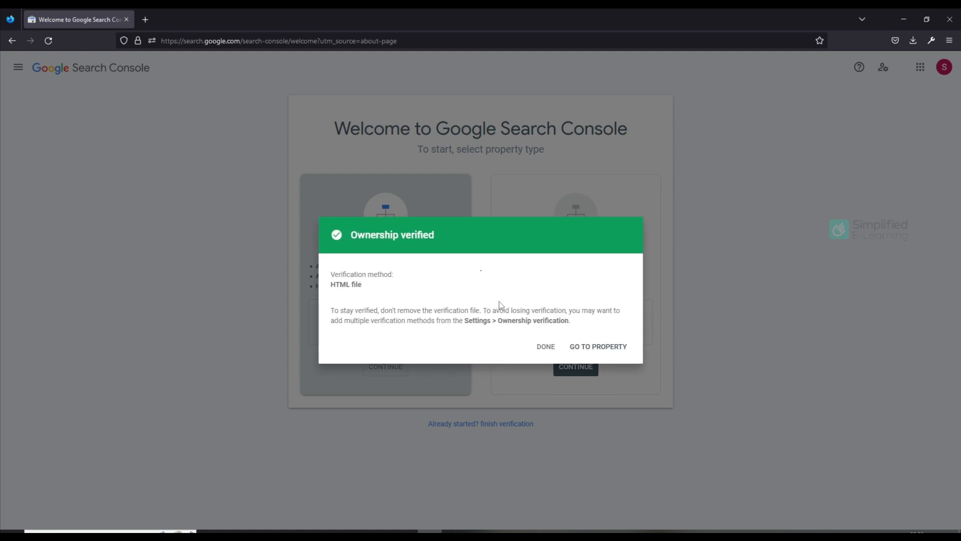
{"action": "left_click", "coordinate": [595, 347]}
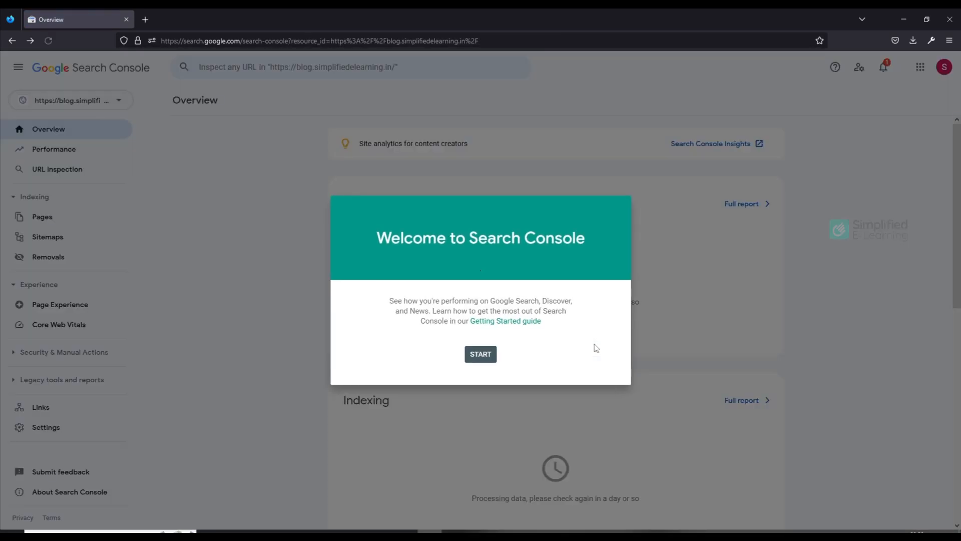
{"action": "left_click", "coordinate": [481, 351]}
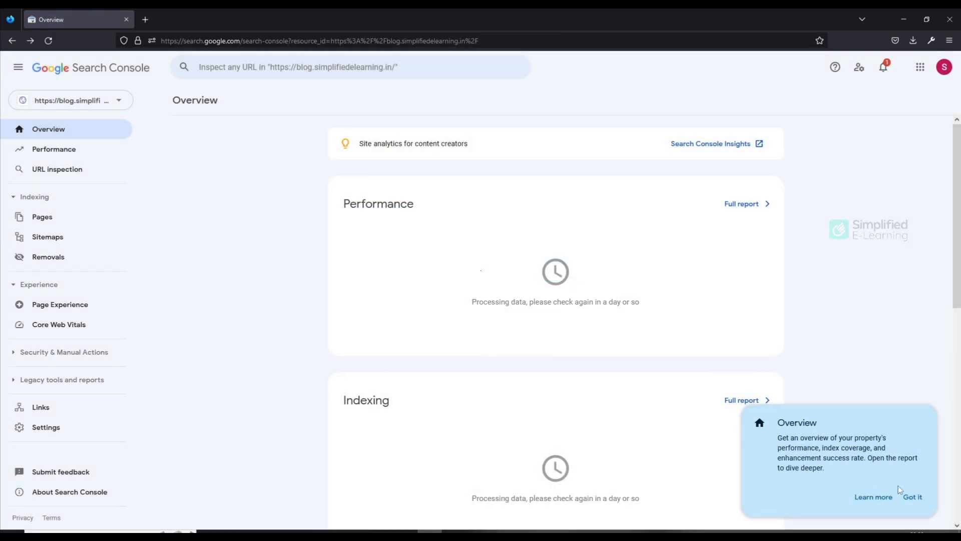
{"action": "left_click", "coordinate": [912, 497]}
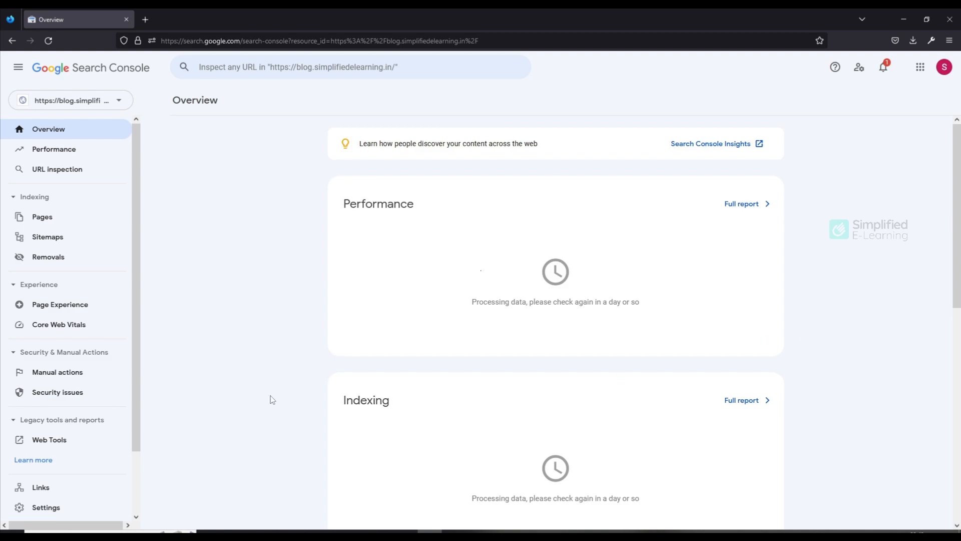
Add the HTML tag as a second ownership verification method in the property's settings and verify it
{"action": "left_click", "coordinate": [41, 511]}
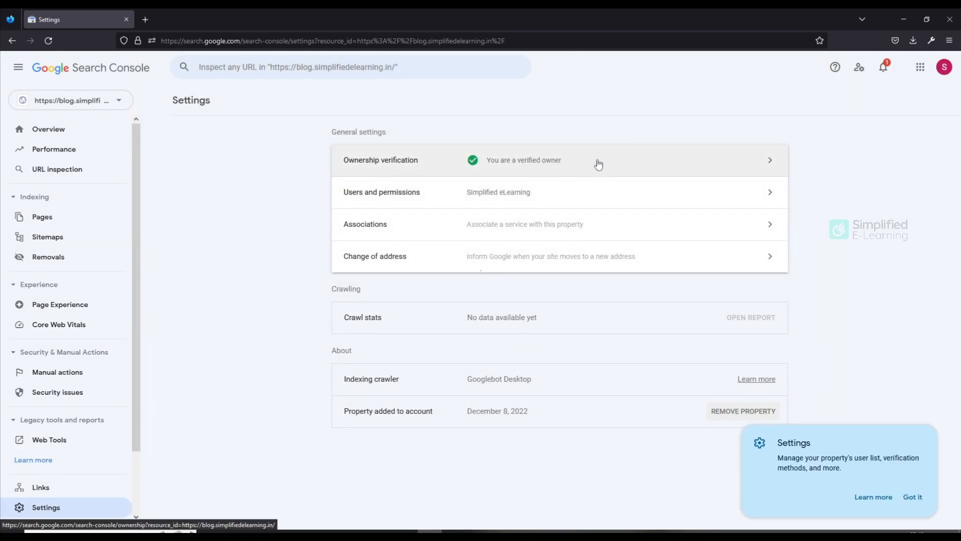
{"action": "left_click", "coordinate": [571, 165]}
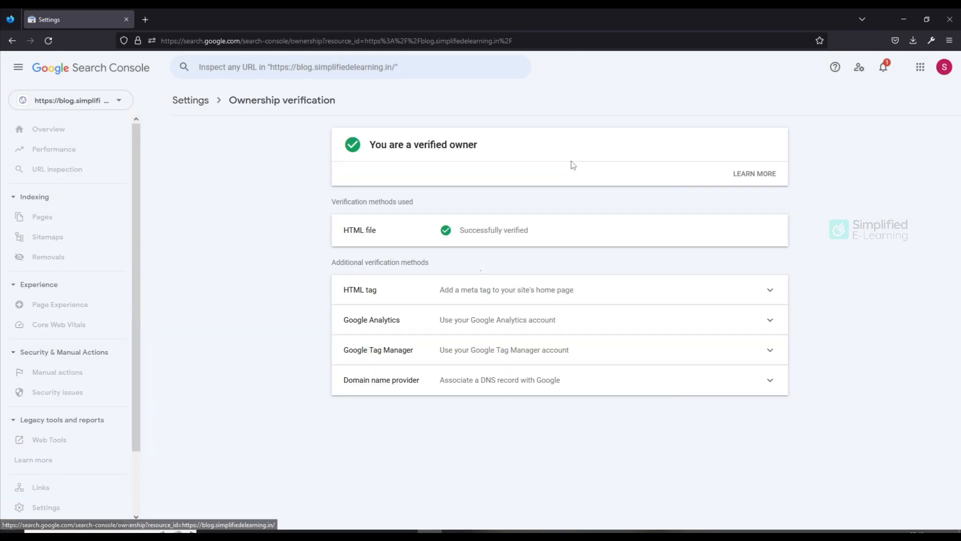
{"action": "left_click", "coordinate": [426, 294]}
{"action": "scroll", "coordinate": [569, 288], "scroll_direction": "down", "scroll_amount": 2}
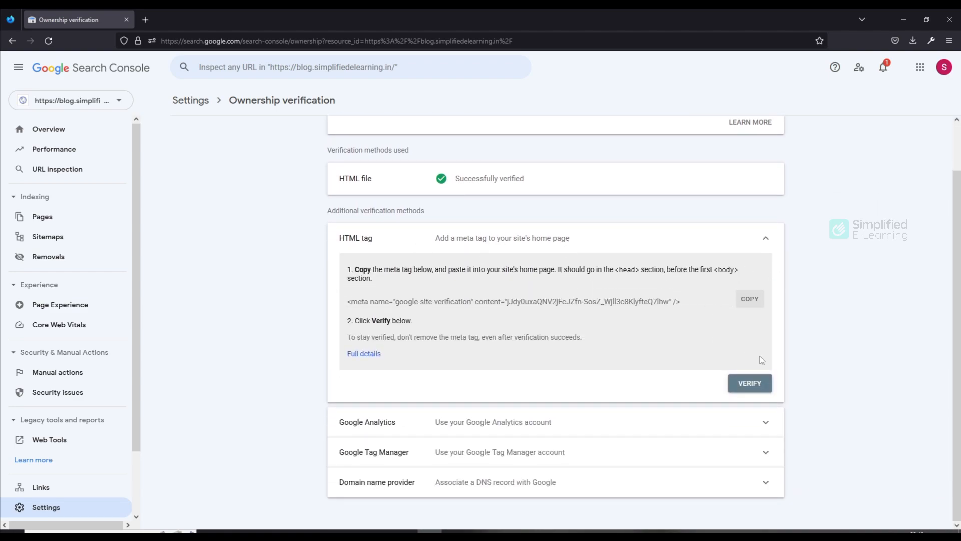
{"action": "left_click", "coordinate": [752, 386]}
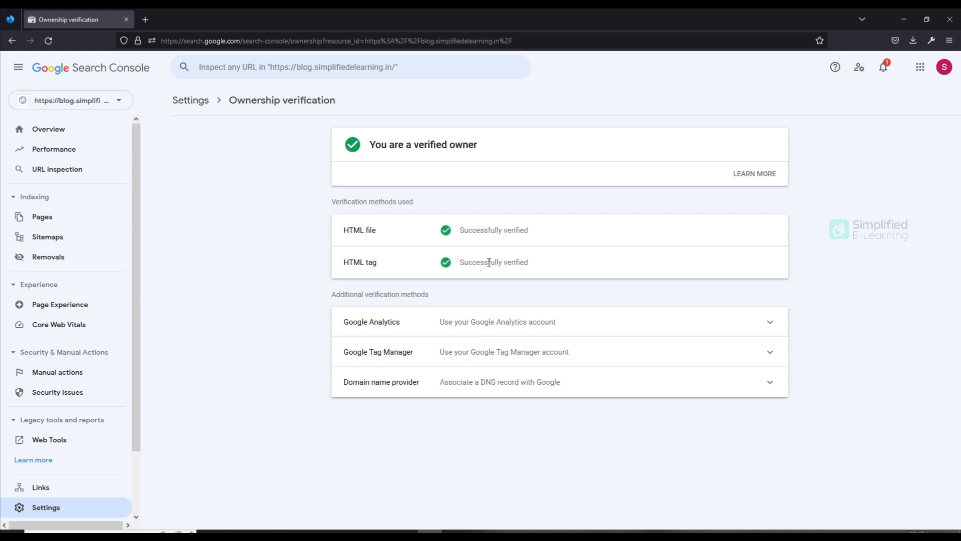
Return to the property's Overview and look at the property list with its option to add another property
{"action": "left_click", "coordinate": [50, 129]}
{"action": "left_click", "coordinate": [120, 103]}
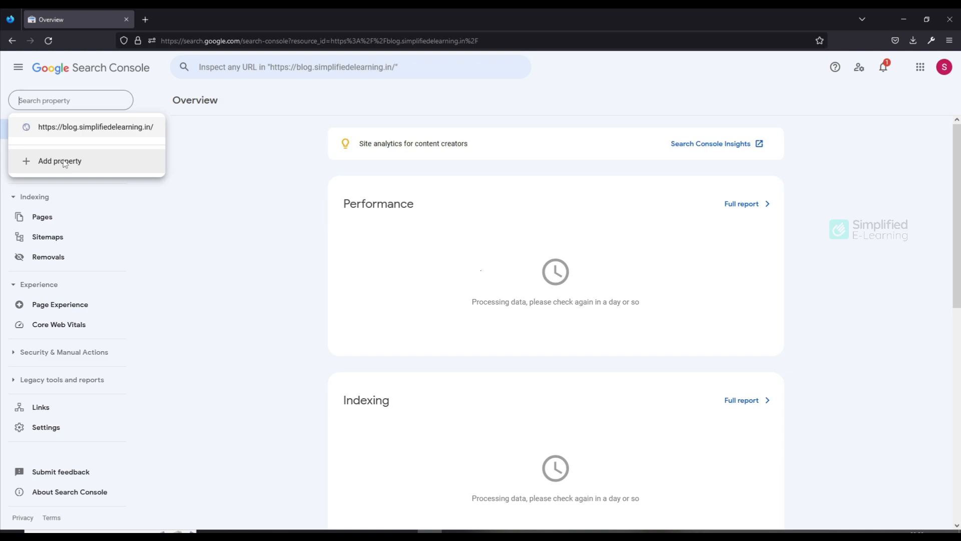
{"action": "left_click", "coordinate": [225, 202]}
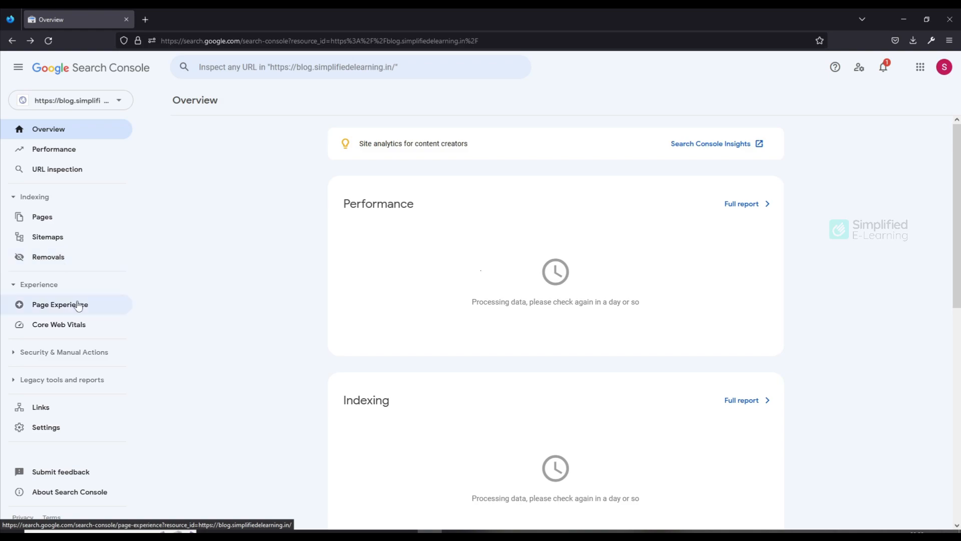
Expand Security & Manual Actions and Legacy tools and reports to look through all available report sections down to Settings
{"action": "left_click", "coordinate": [13, 352]}
{"action": "left_click", "coordinate": [14, 419]}
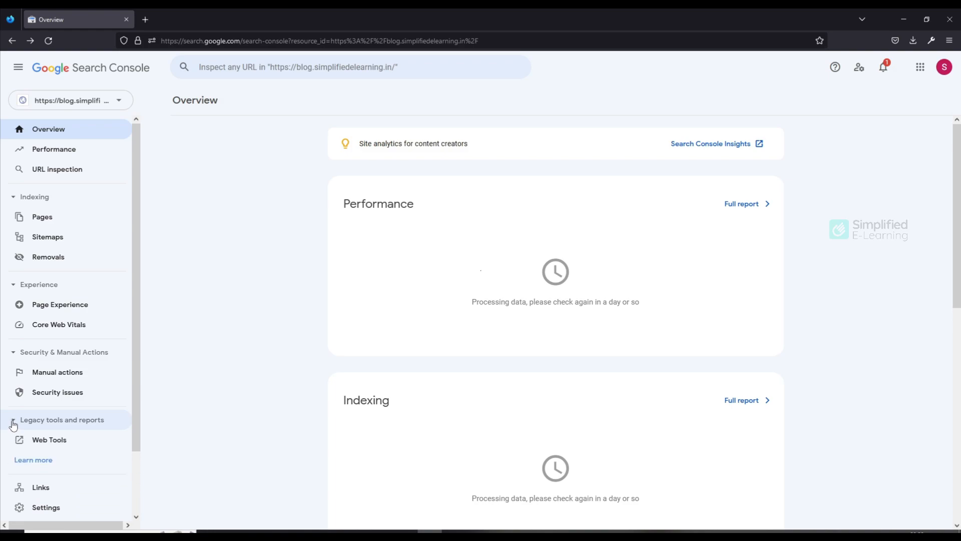
{"action": "scroll", "coordinate": [40, 425], "scroll_direction": "down", "scroll_amount": 1}
{"action": "scroll", "coordinate": [40, 431], "scroll_direction": "down", "scroll_amount": 2}
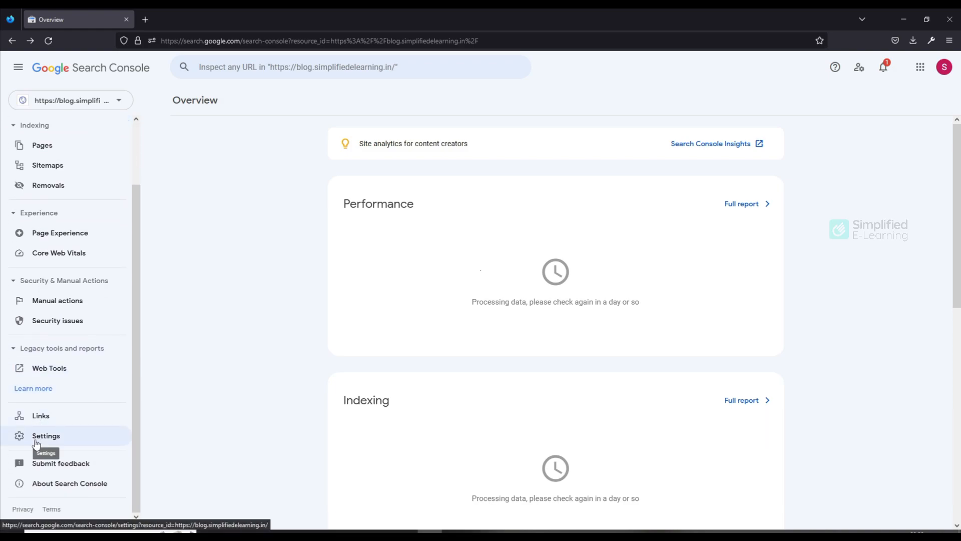